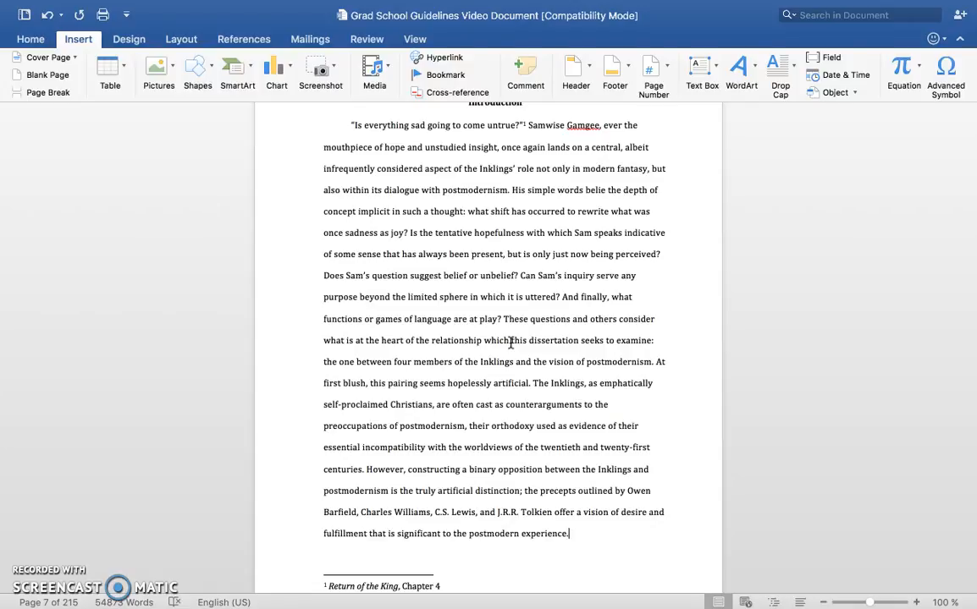
Step: Look over the first page of the Introduction, from its heading down to the footnote and footer area
click(546, 333)
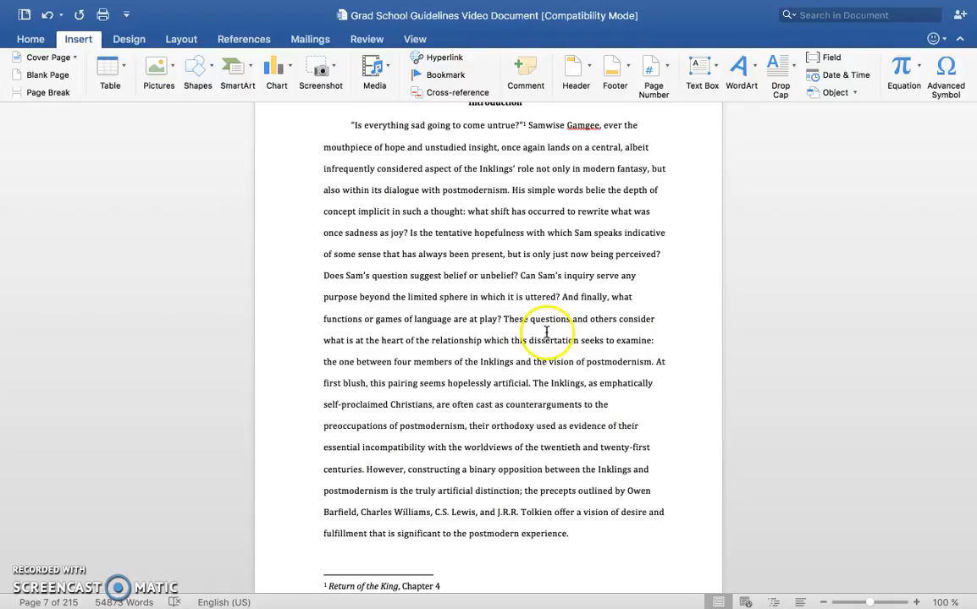
scroll(550, 339, up, 2)
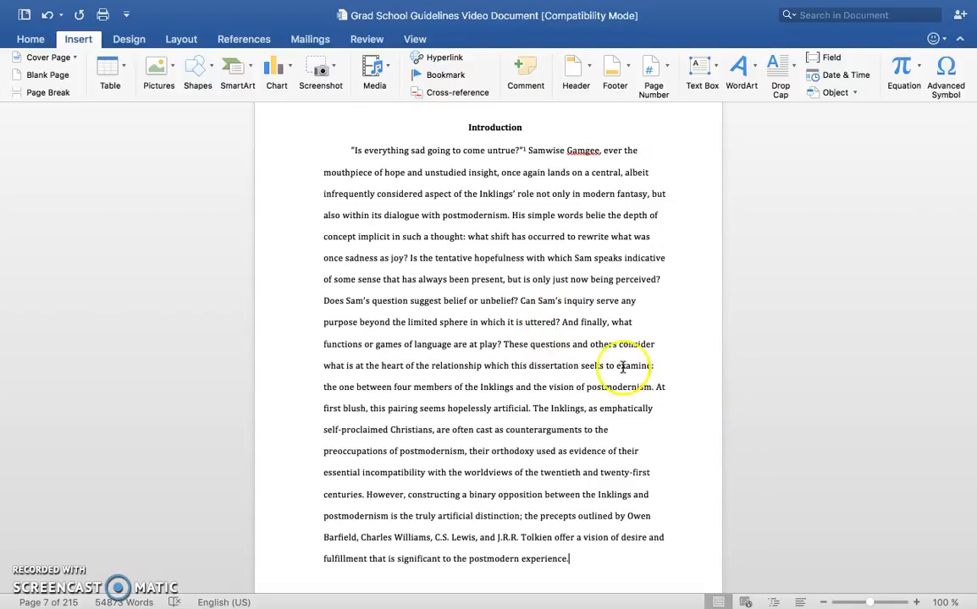
scroll(634, 323, down, 2)
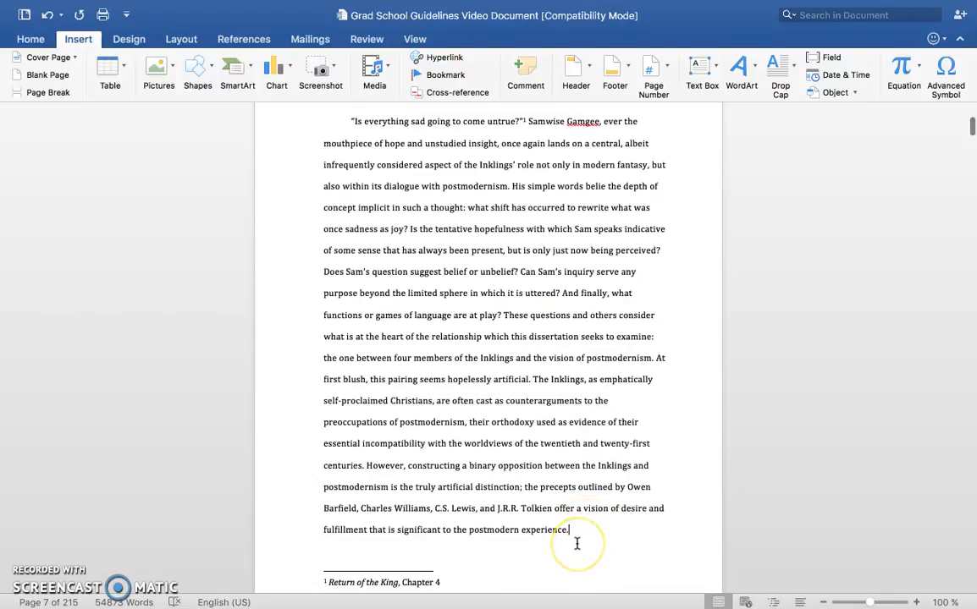
scroll(576, 544, up, 1)
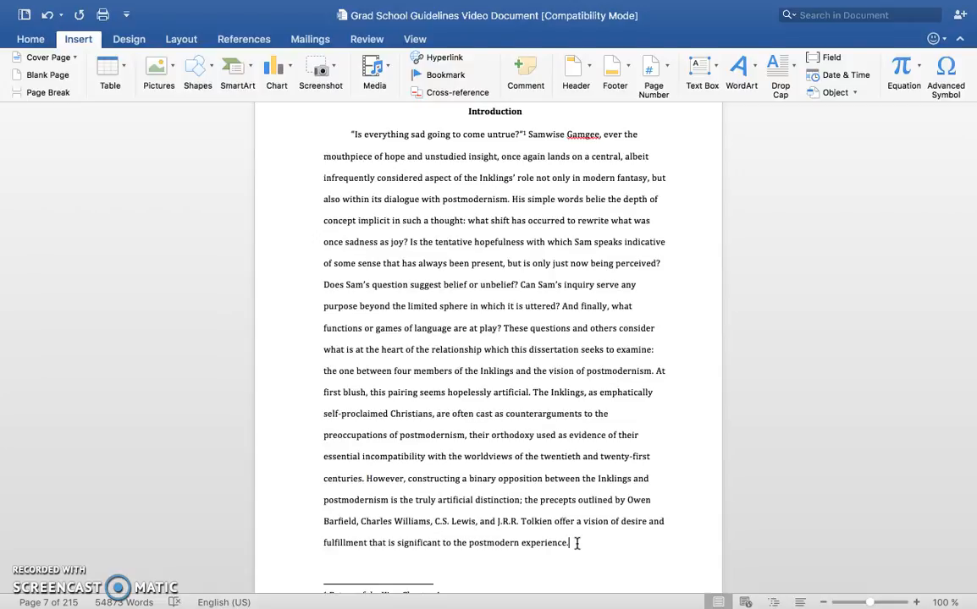
click(637, 487)
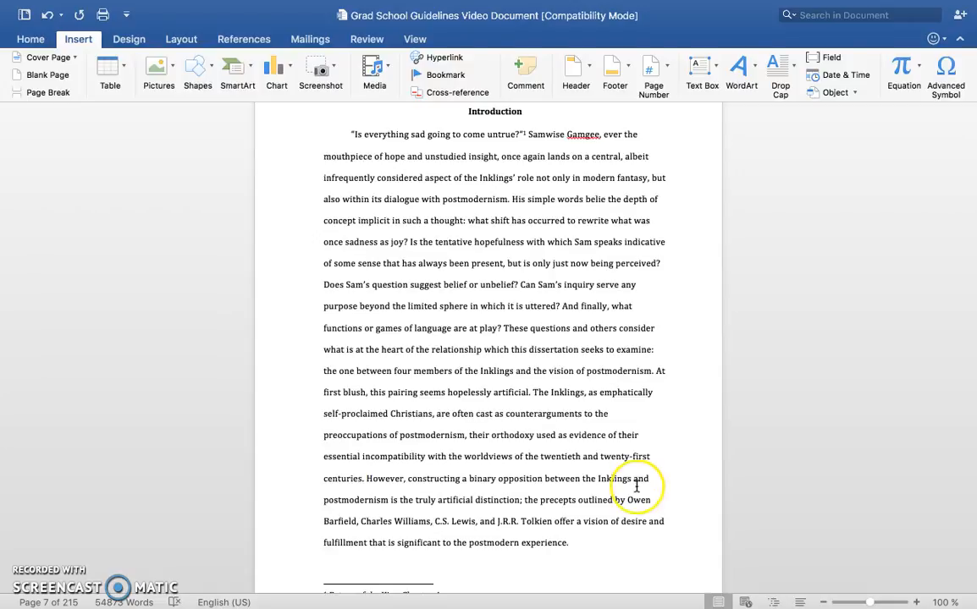
scroll(637, 487, up, 3)
scroll(637, 487, down, 3)
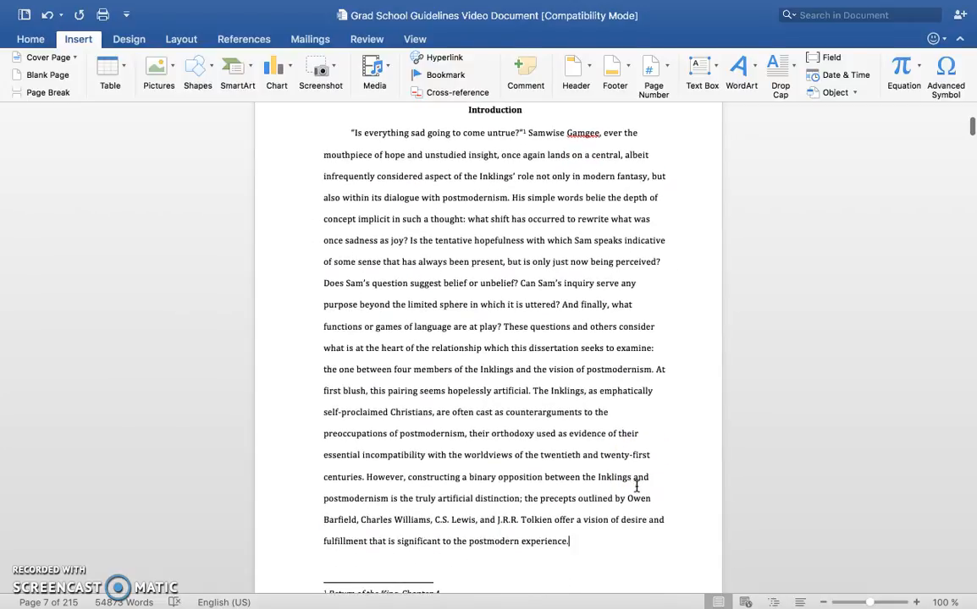
scroll(637, 486, up, 3)
click(509, 391)
scroll(508, 391, down, 10)
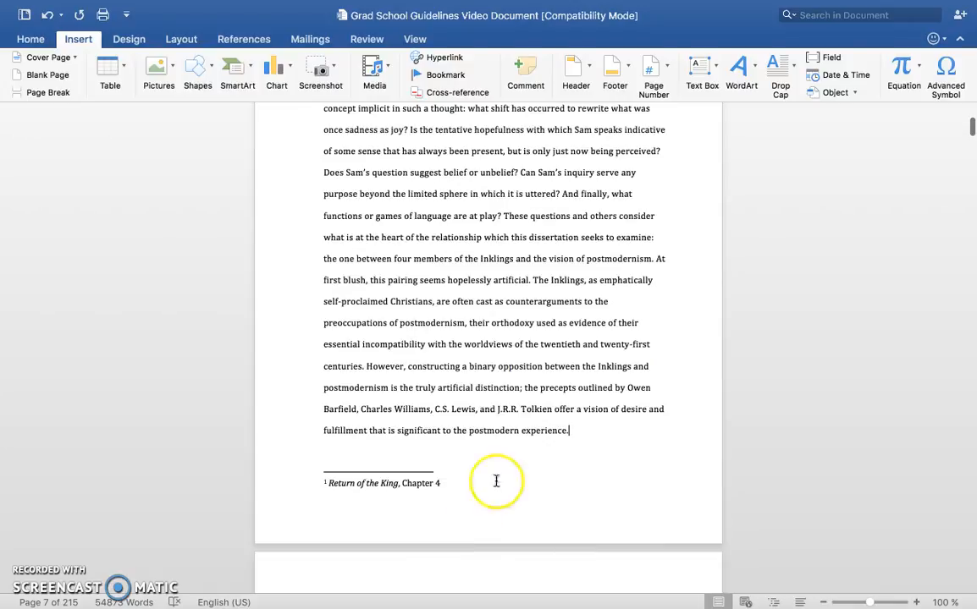
scroll(600, 467, up, 5)
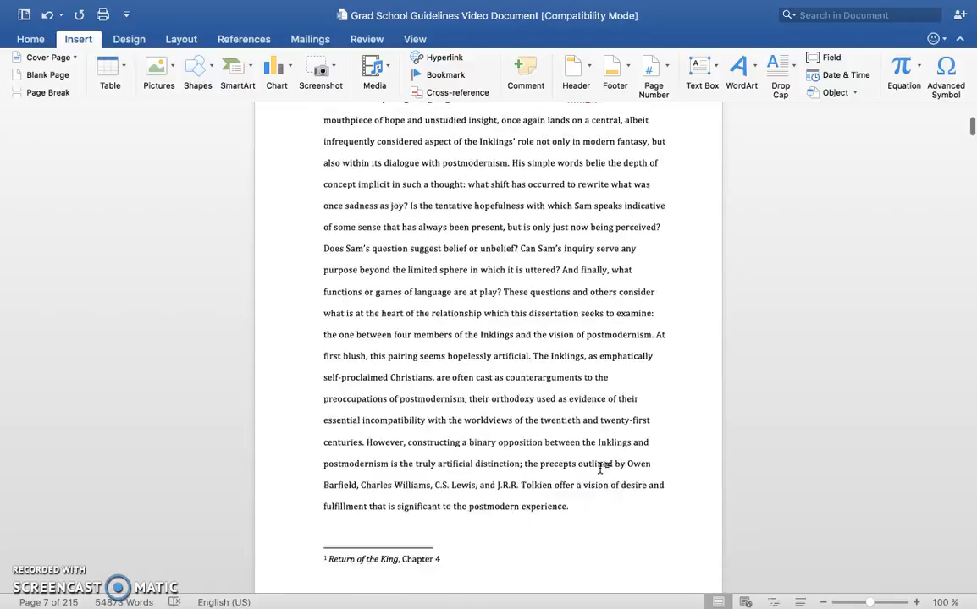
Step: Compare the footers and page numbering across the first pages of the Introduction
scroll(601, 467, down, 2)
scroll(600, 467, down, 20)
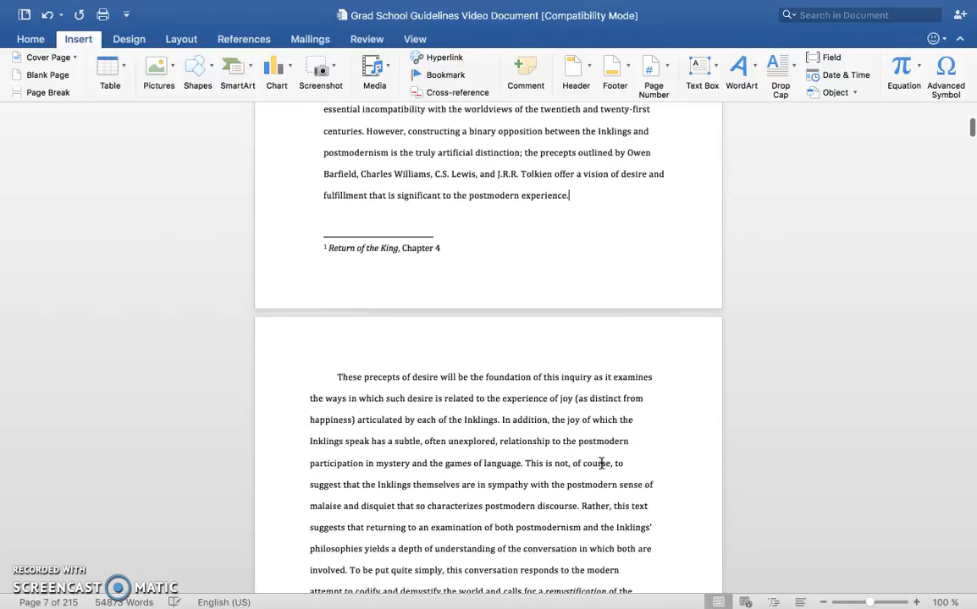
scroll(601, 463, down, 1)
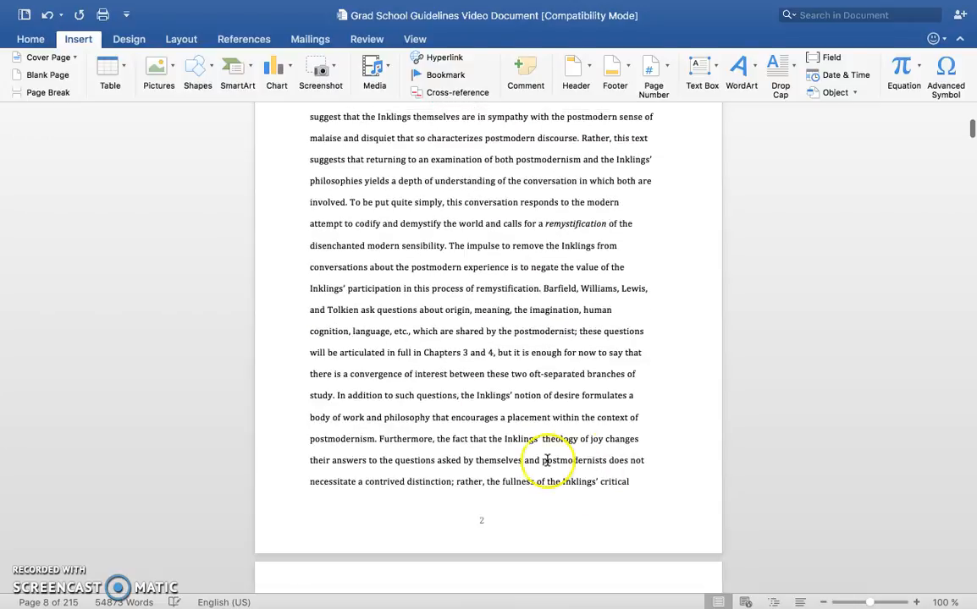
scroll(567, 436, up, 4)
scroll(548, 459, down, 4)
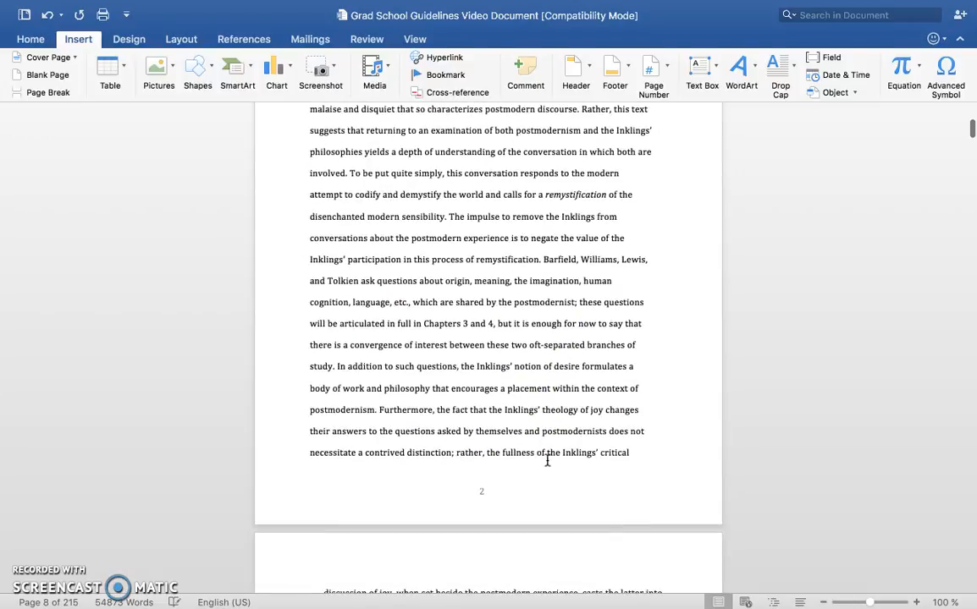
scroll(548, 458, down, 10)
scroll(548, 460, down, 7)
scroll(547, 459, up, 18)
scroll(547, 460, up, 17)
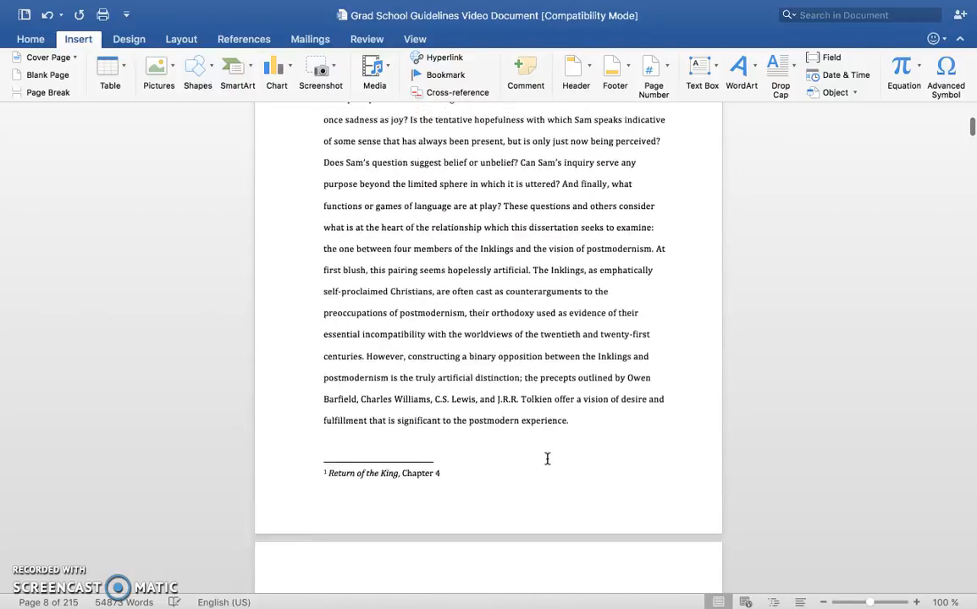
scroll(547, 460, down, 4)
scroll(547, 459, down, 14)
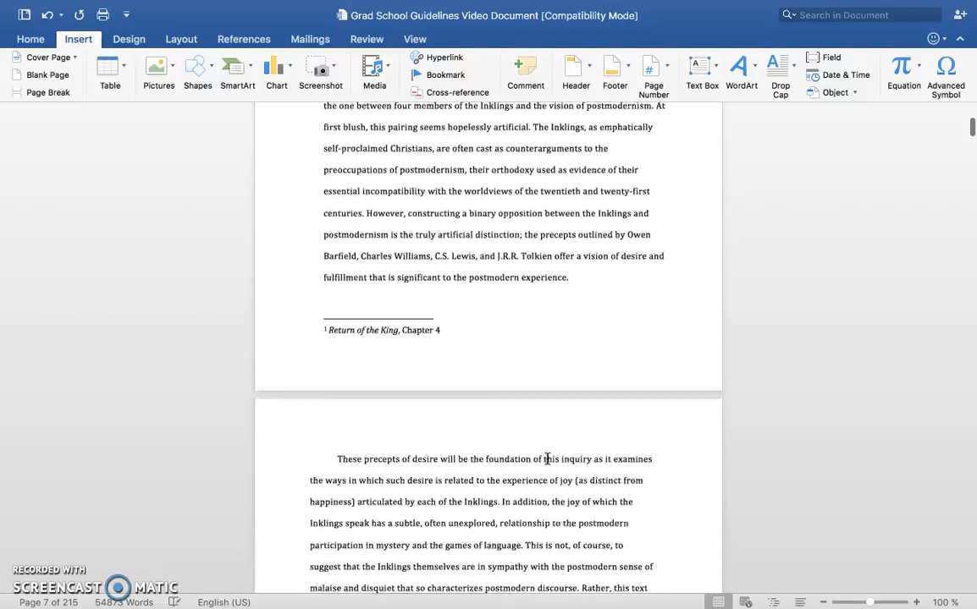
scroll(547, 458, up, 3)
scroll(548, 459, down, 10)
Step: Insert a next-page section break after the sentence ending "in the process of remystification."
click(668, 379)
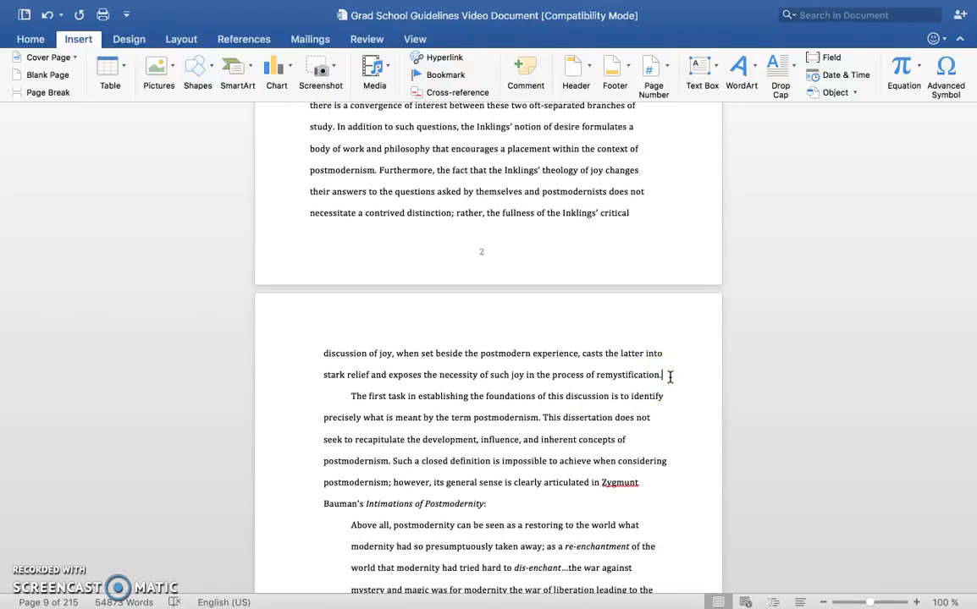
click(328, 8)
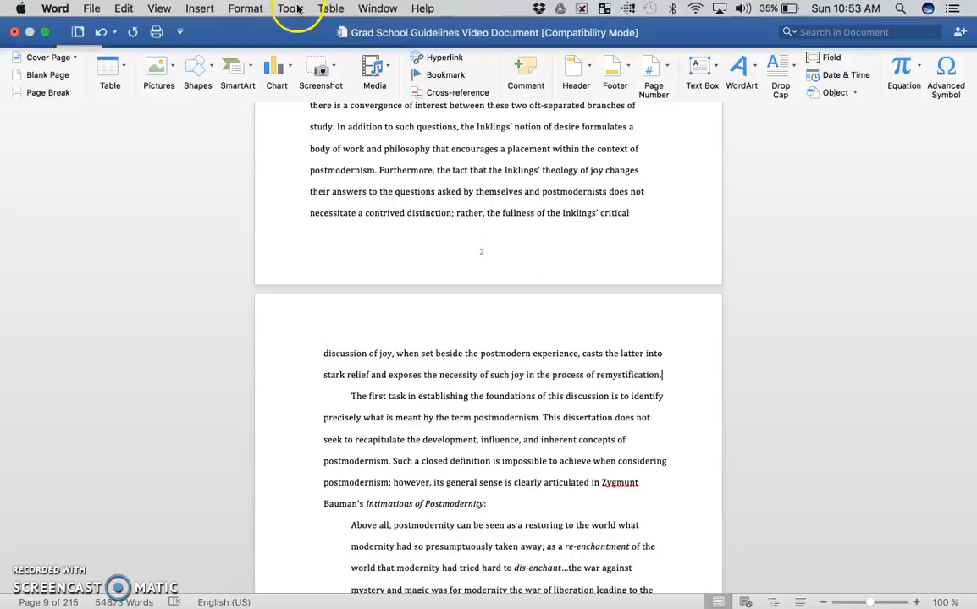
click(198, 9)
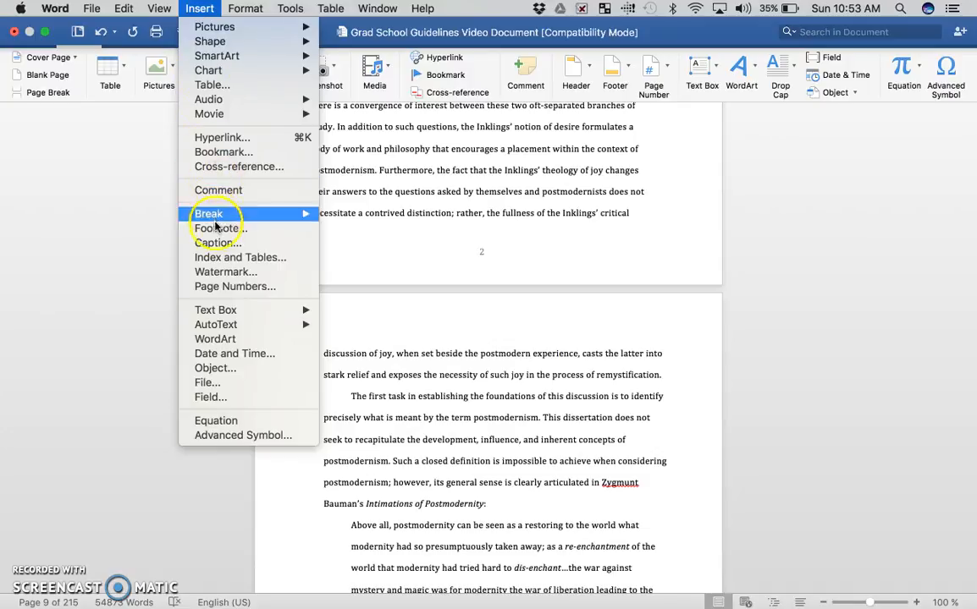
mouse_move(215, 216)
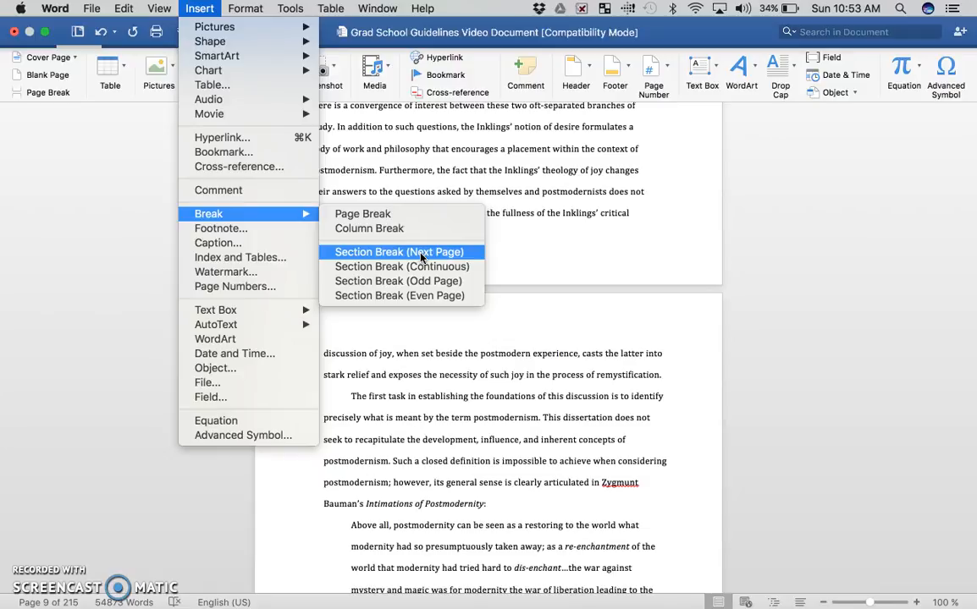
click(420, 253)
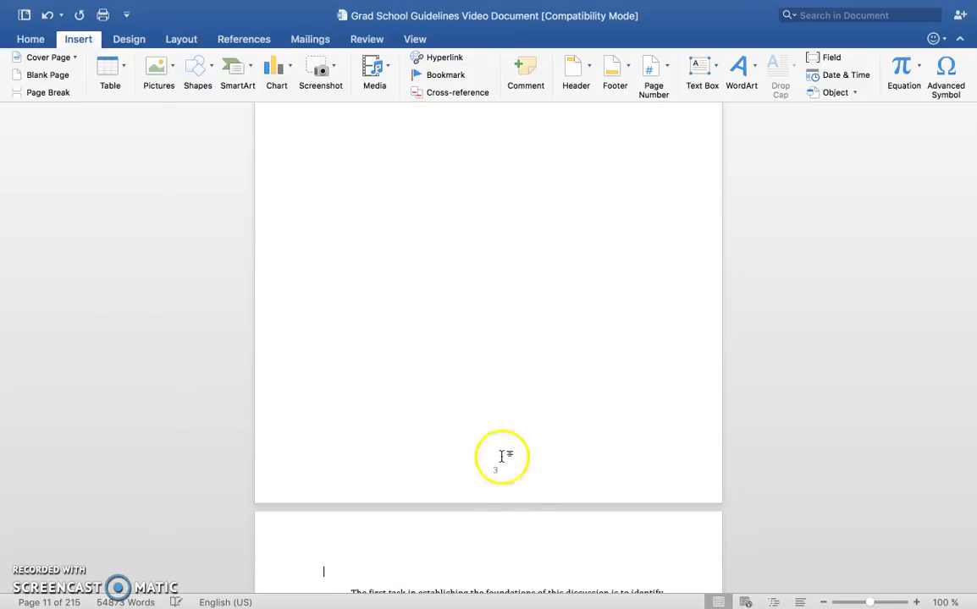
Step: Remove the blank line at the start of the new section and indent the paragraph beginning "The first task"
scroll(523, 522, down, 10)
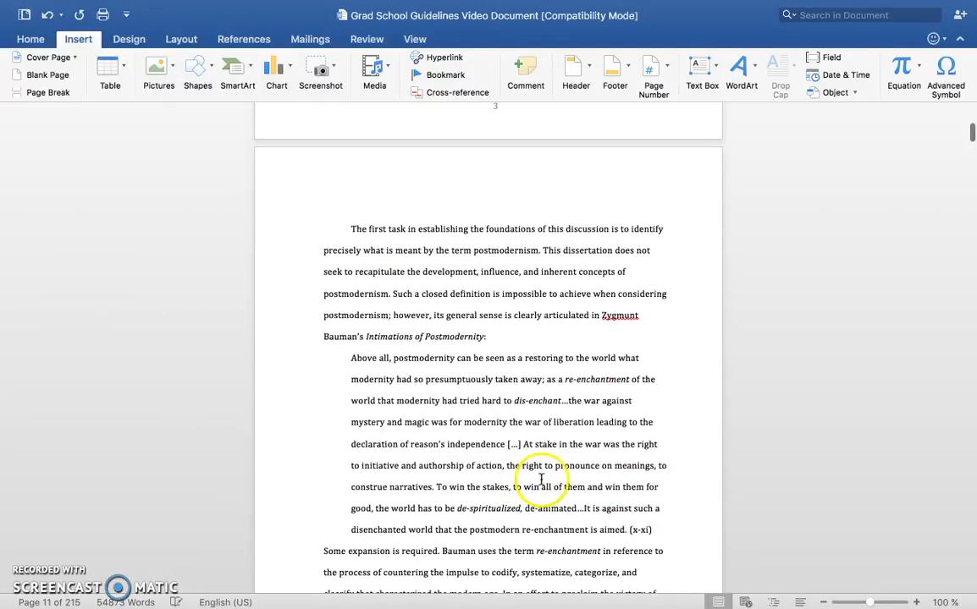
key(BackSpace)
key(BackSpace)
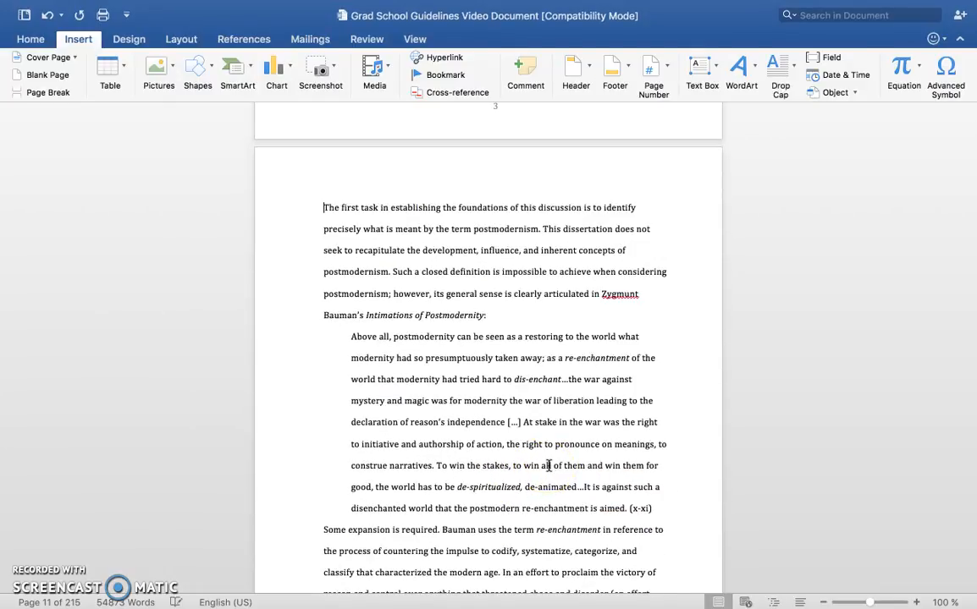
key(Tab)
scroll(549, 466, down, 5)
scroll(549, 465, up, 6)
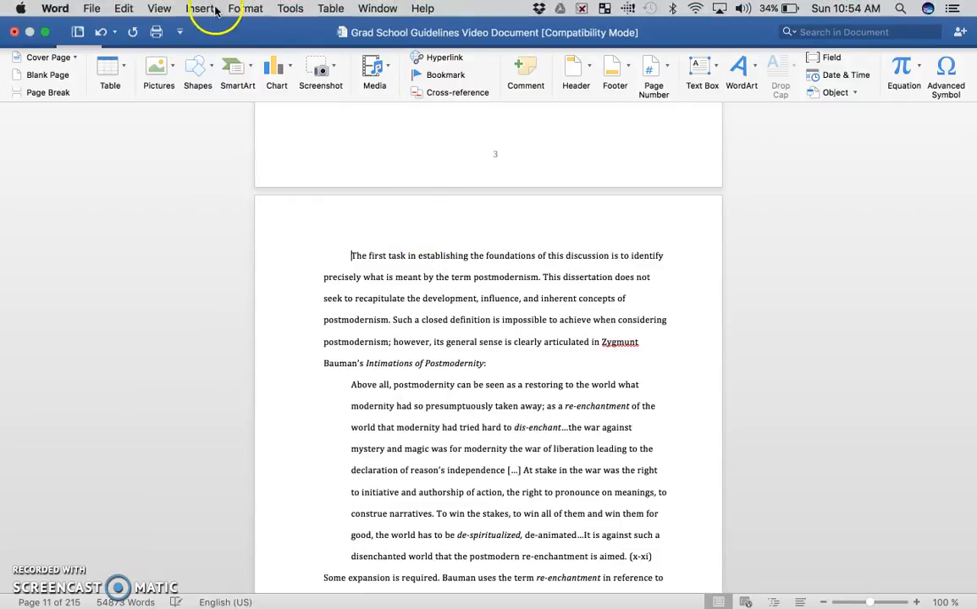
Step: Review the page number format choices and the Continue from previous section and Start at options, leaving the settings unapplied
click(200, 8)
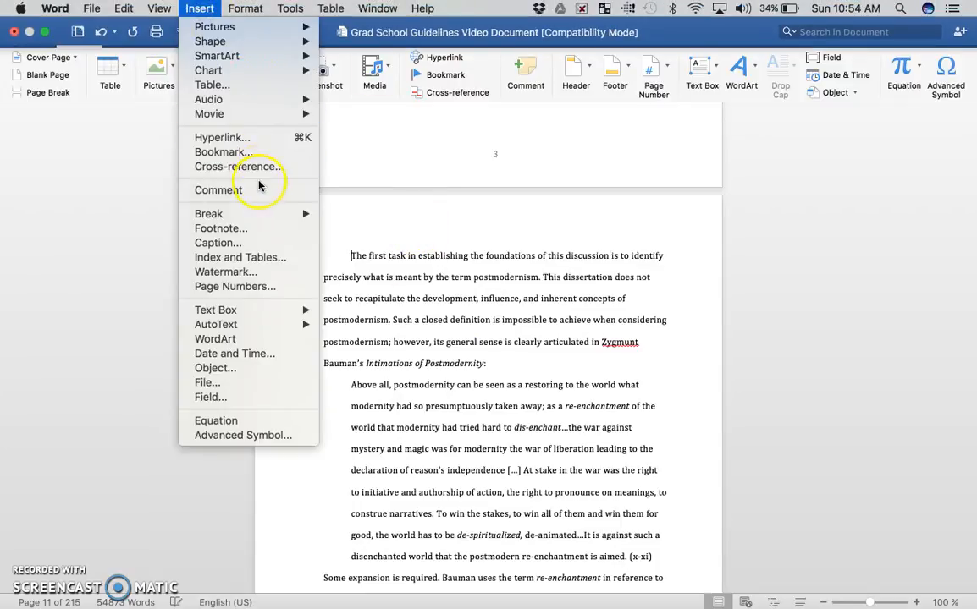
mouse_move(422, 9)
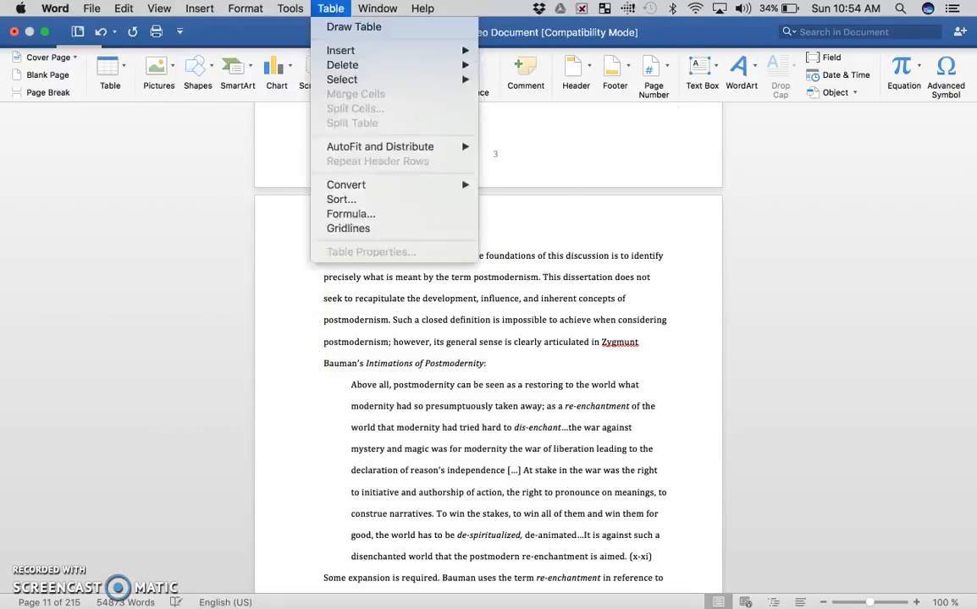
click(753, 170)
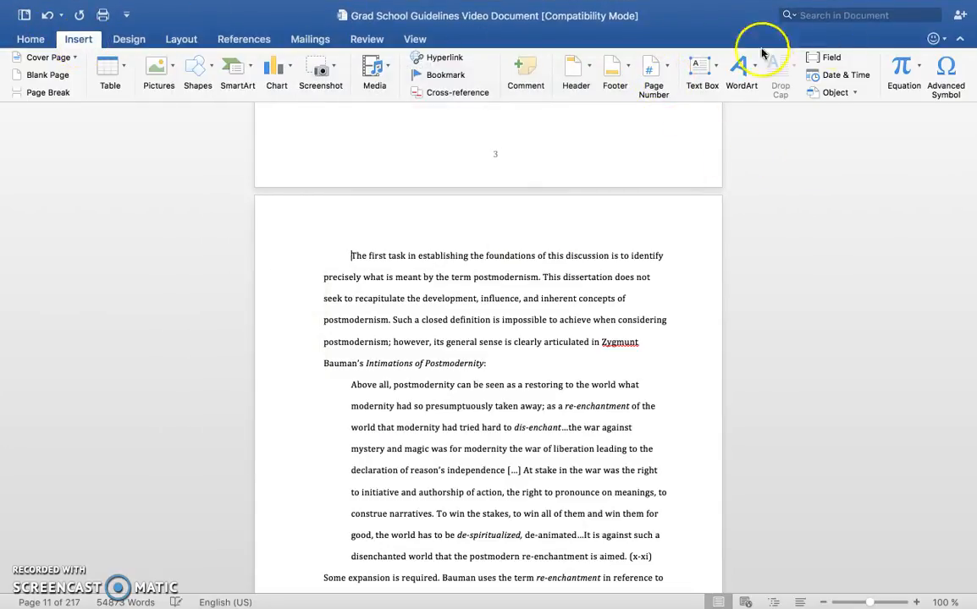
click(667, 71)
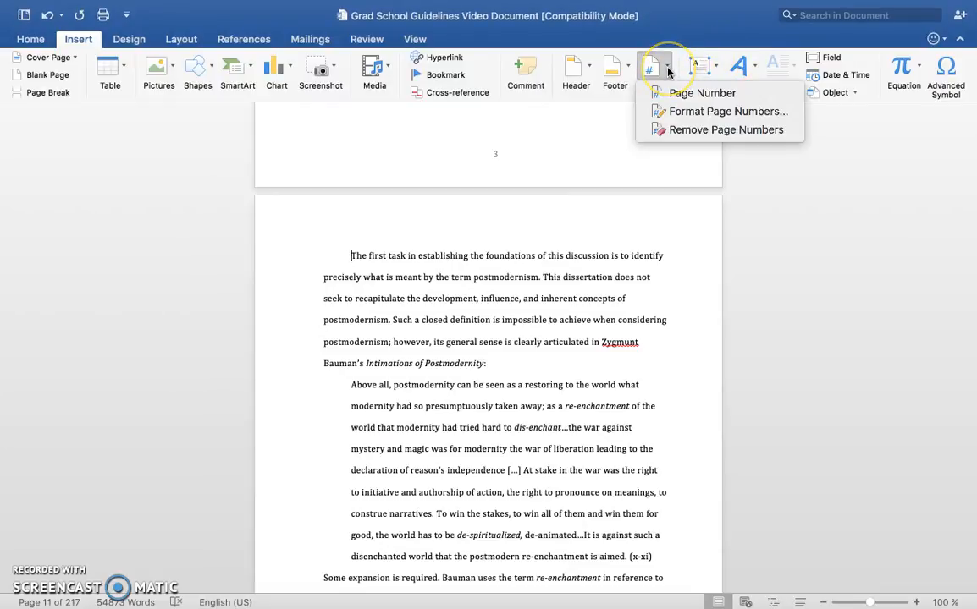
click(683, 115)
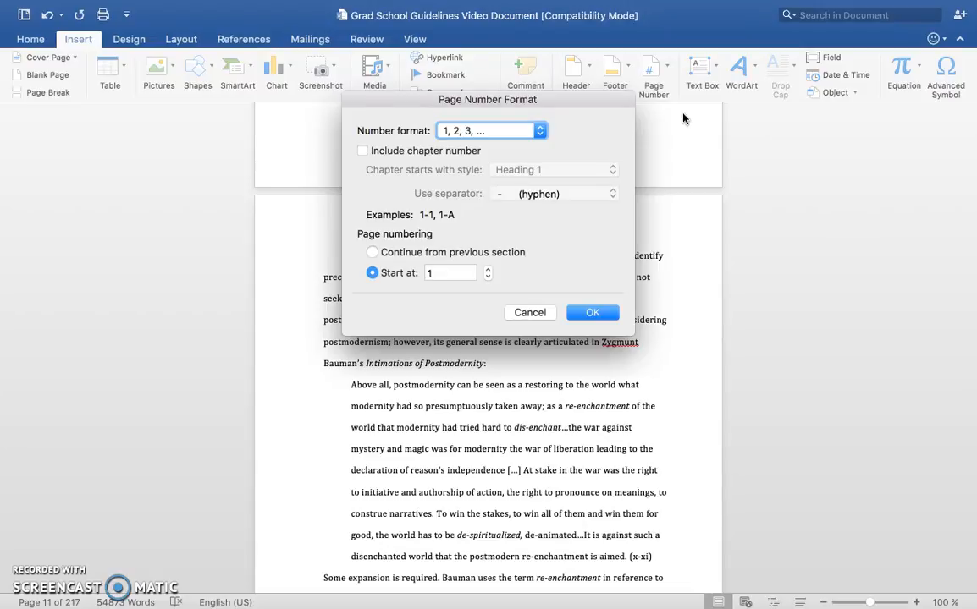
click(539, 131)
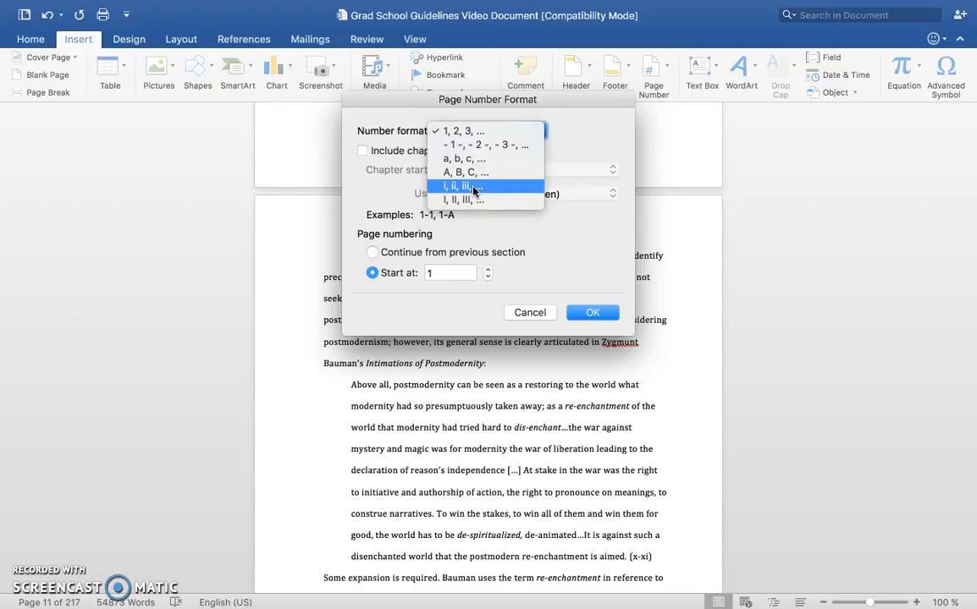
click(606, 255)
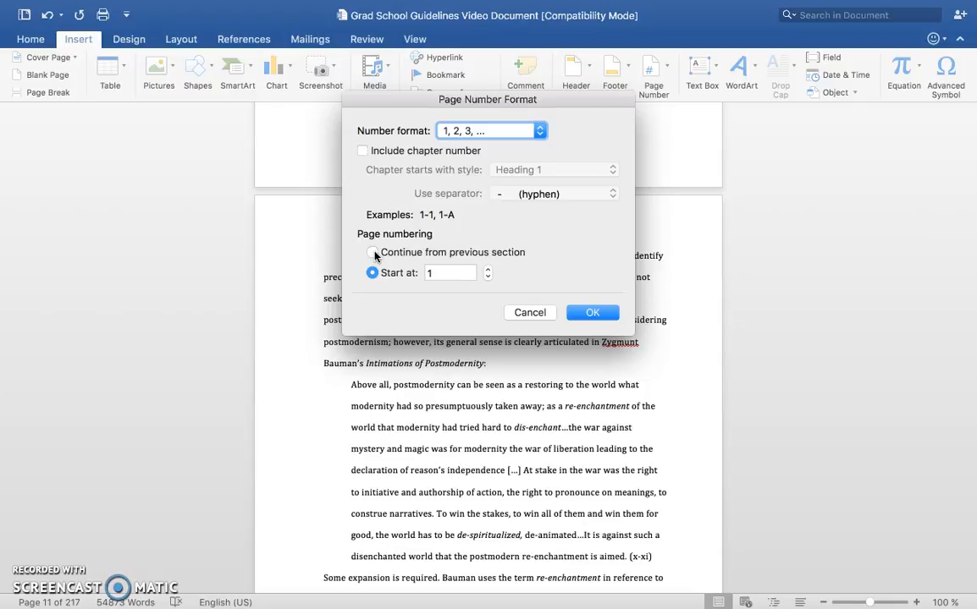
click(373, 253)
click(373, 273)
click(440, 271)
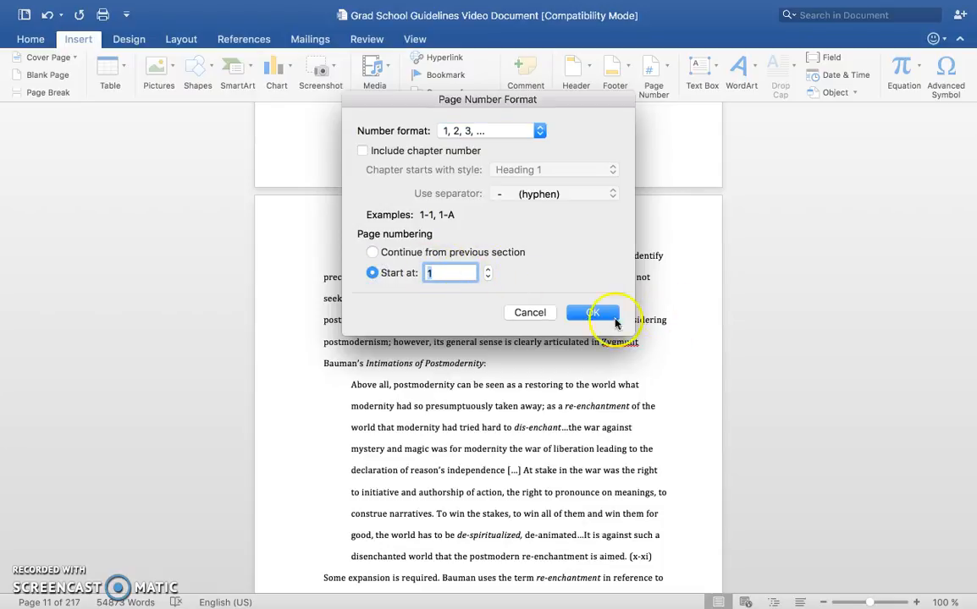
click(552, 313)
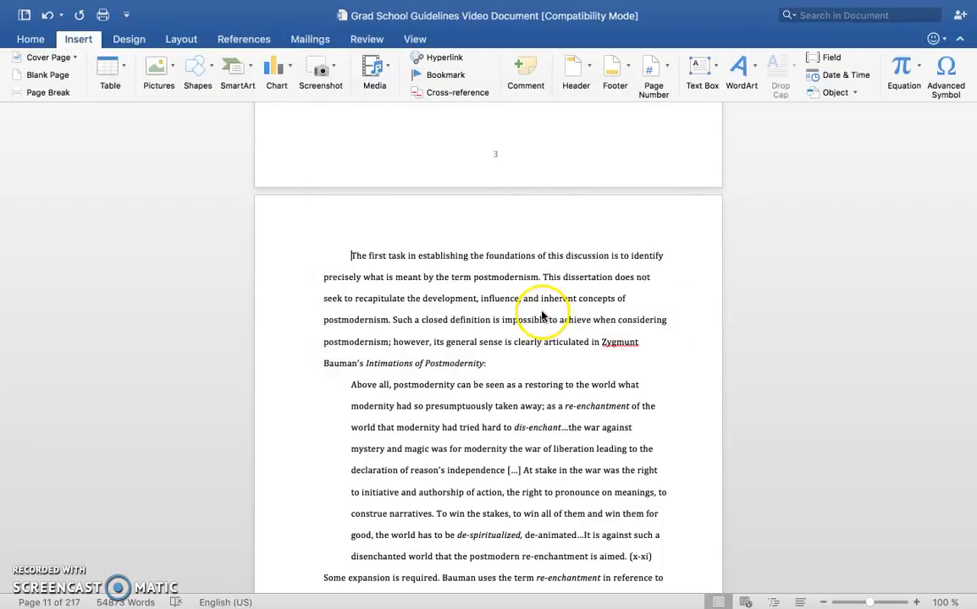
Step: Undo the paragraph edits and the next-page section break inserted after "in the process of remystification."
scroll(618, 319, down, 2)
scroll(618, 318, up, 10)
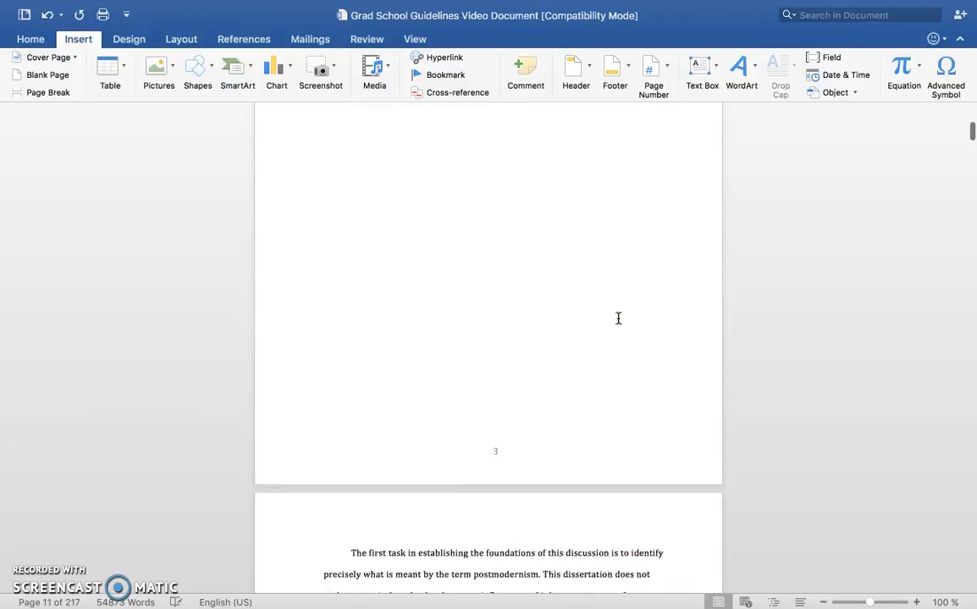
key(super+z)
key(super+z)
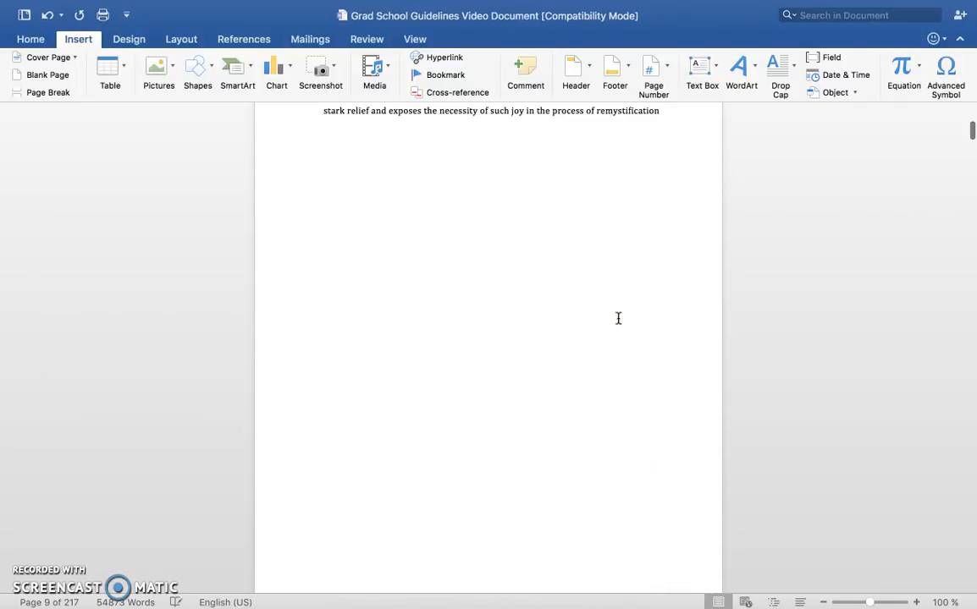
key(super+z)
key(super+z)
text(n.)
key(super+z)
key(super+z)
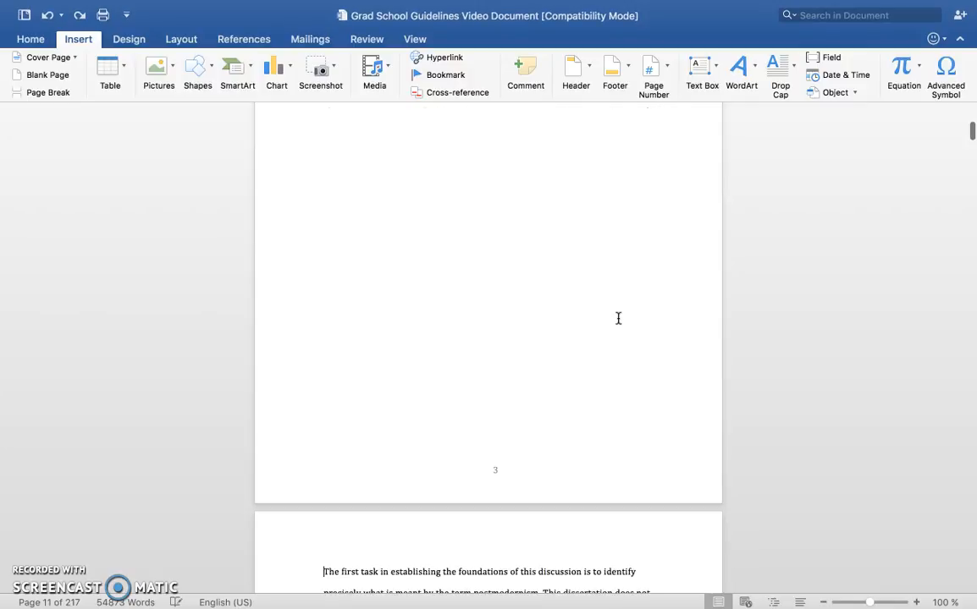
key(super+z)
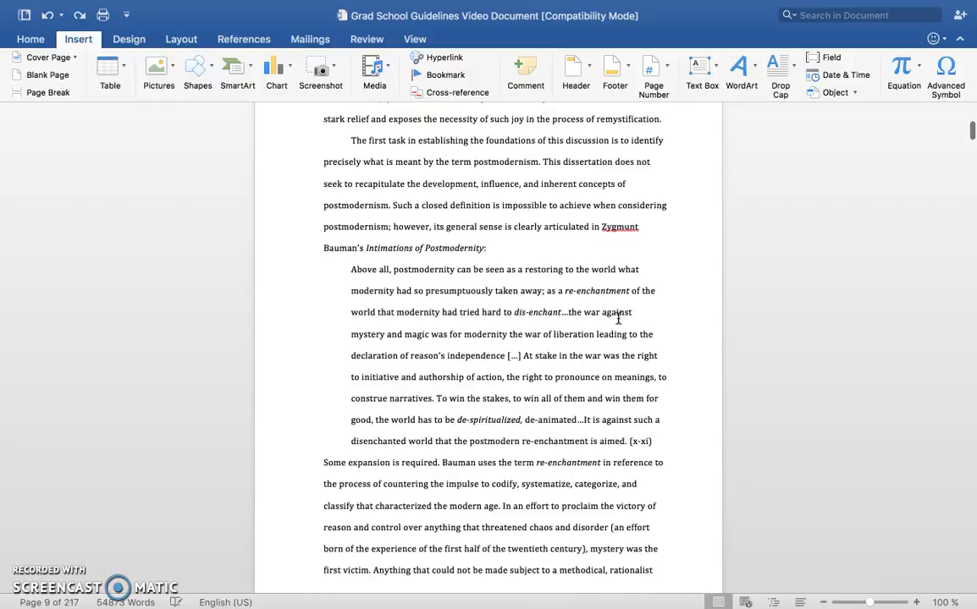
scroll(618, 318, up, 10)
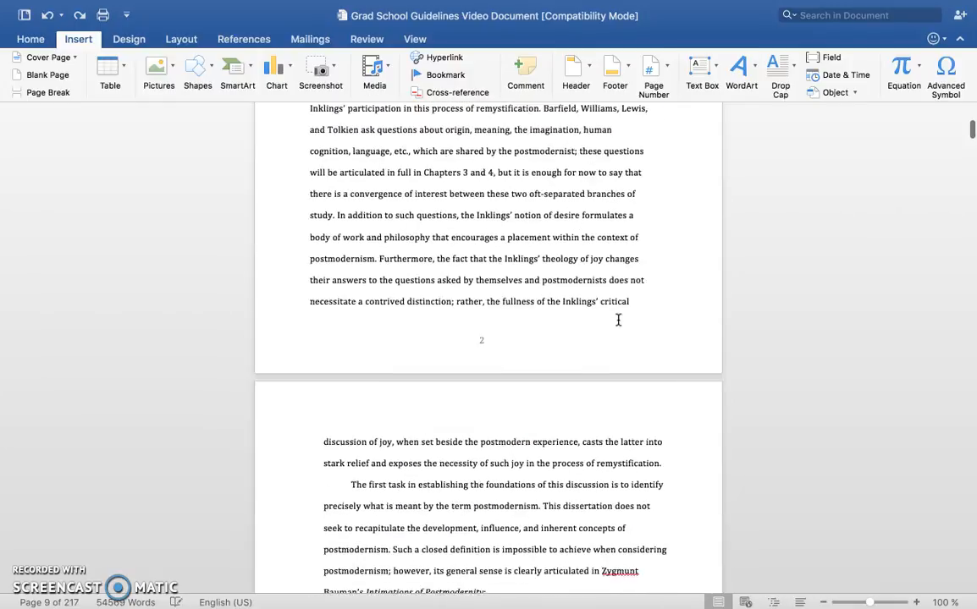
Step: Go back from the Introduction pages to the Table of Contents and examine its entries and page numbers
scroll(617, 320, down, 8)
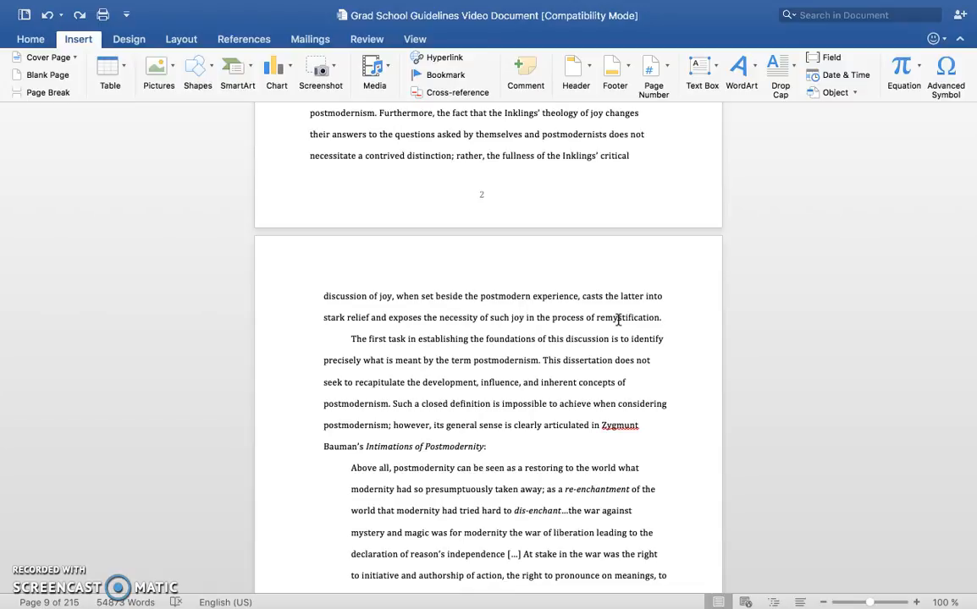
scroll(618, 319, up, 15)
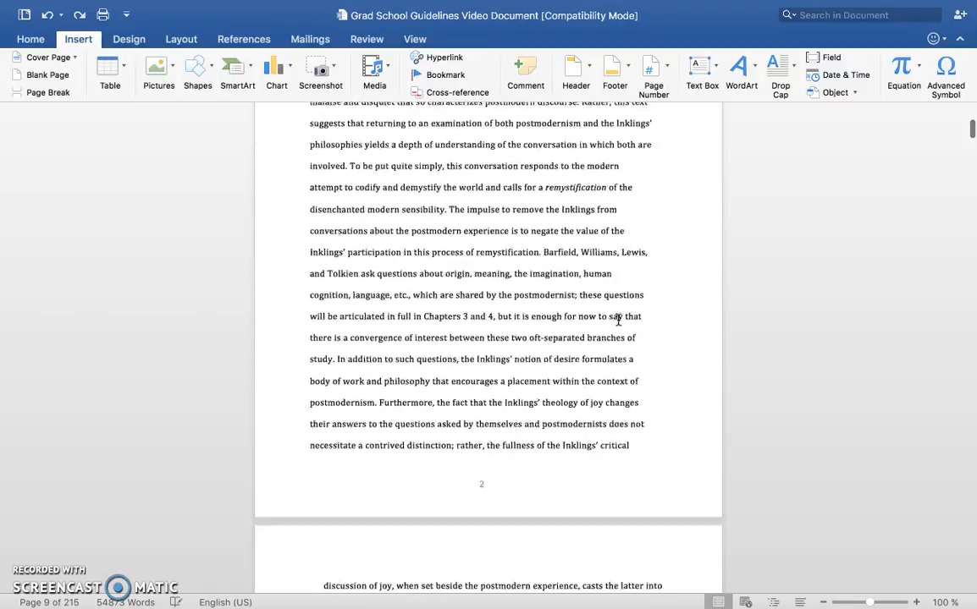
scroll(618, 319, up, 20)
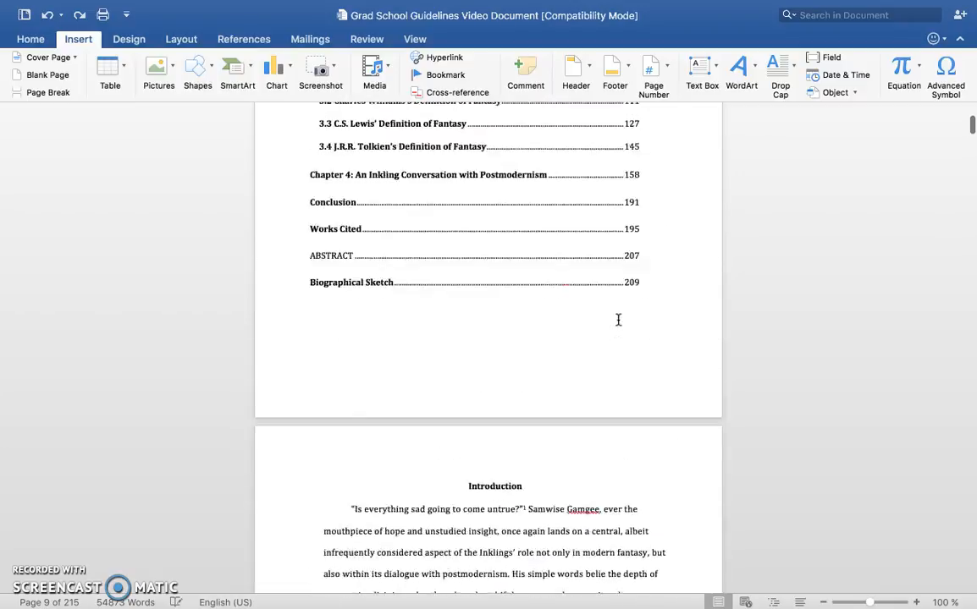
scroll(618, 319, up, 5)
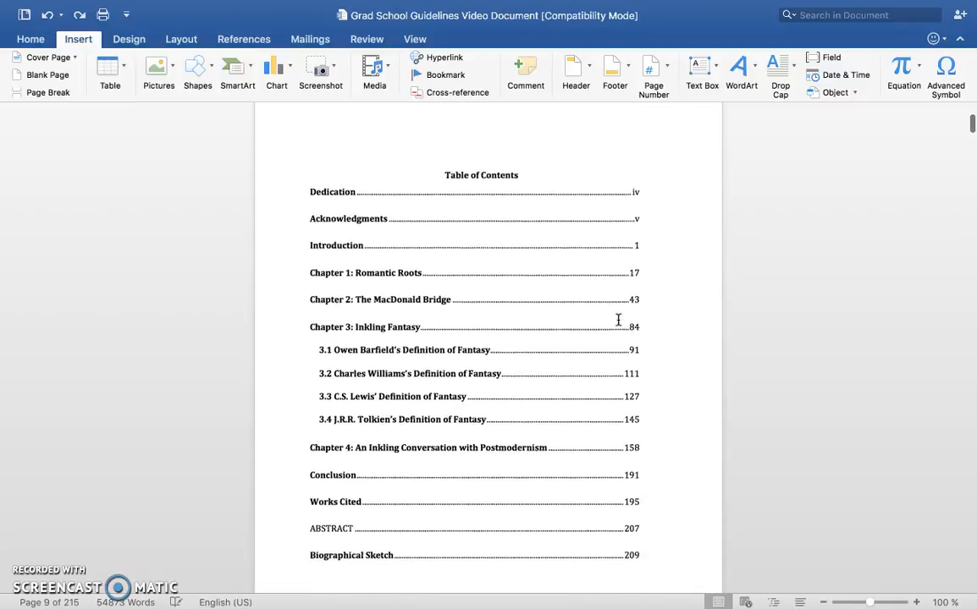
click(617, 319)
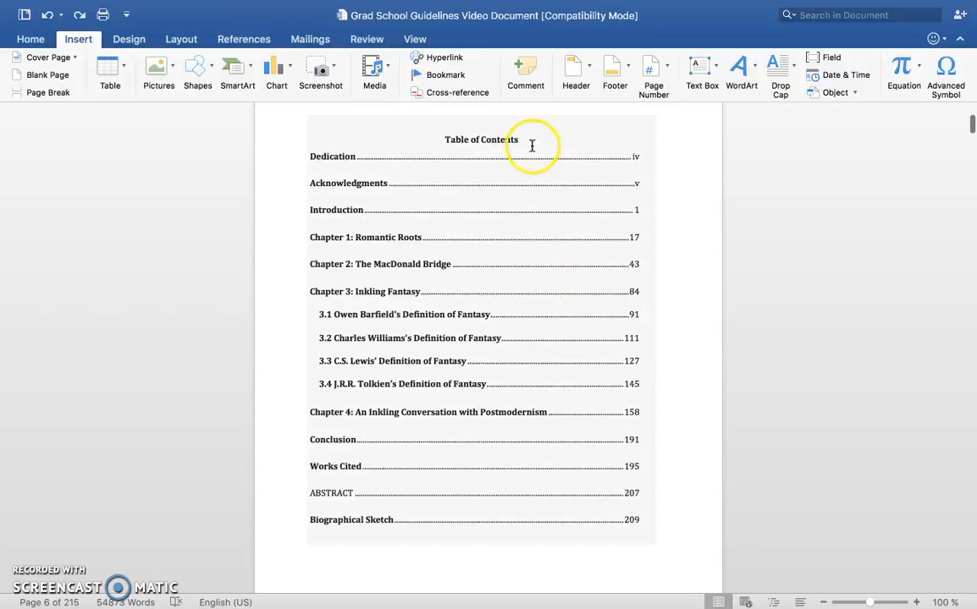
click(632, 549)
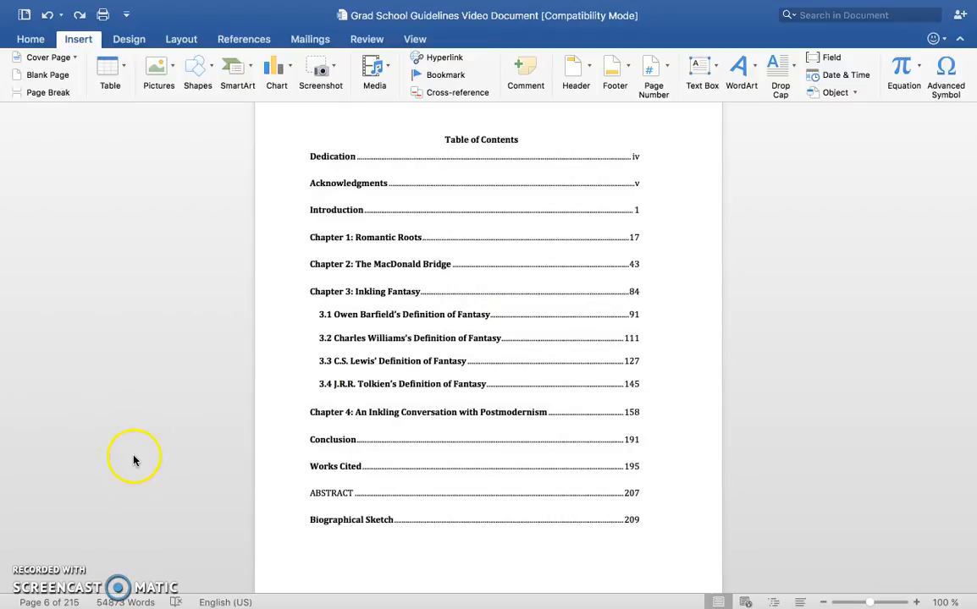
Step: Take the dissertation document out of full-screen view so the other open document window is accessible
mouse_move(42, 13)
click(46, 33)
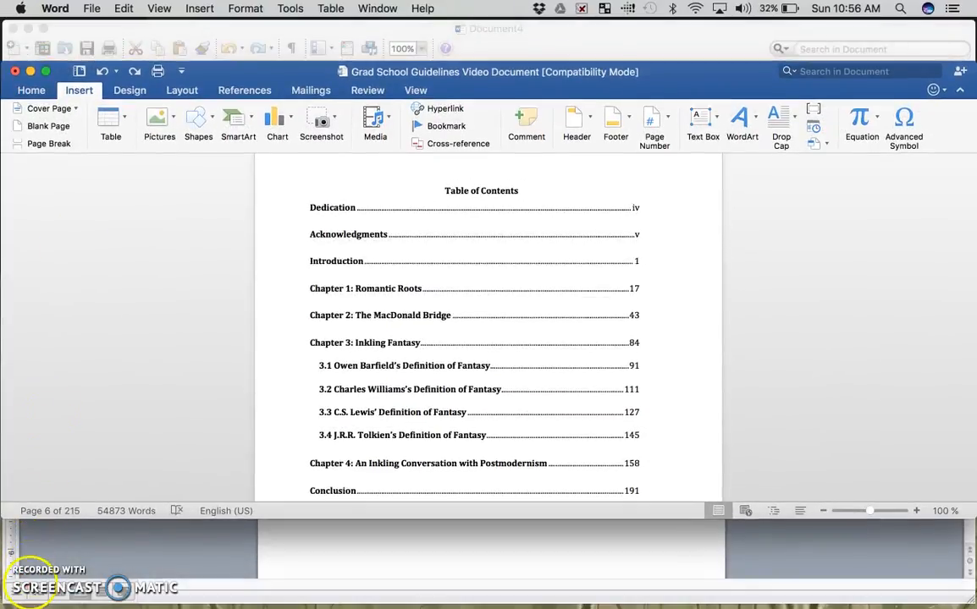